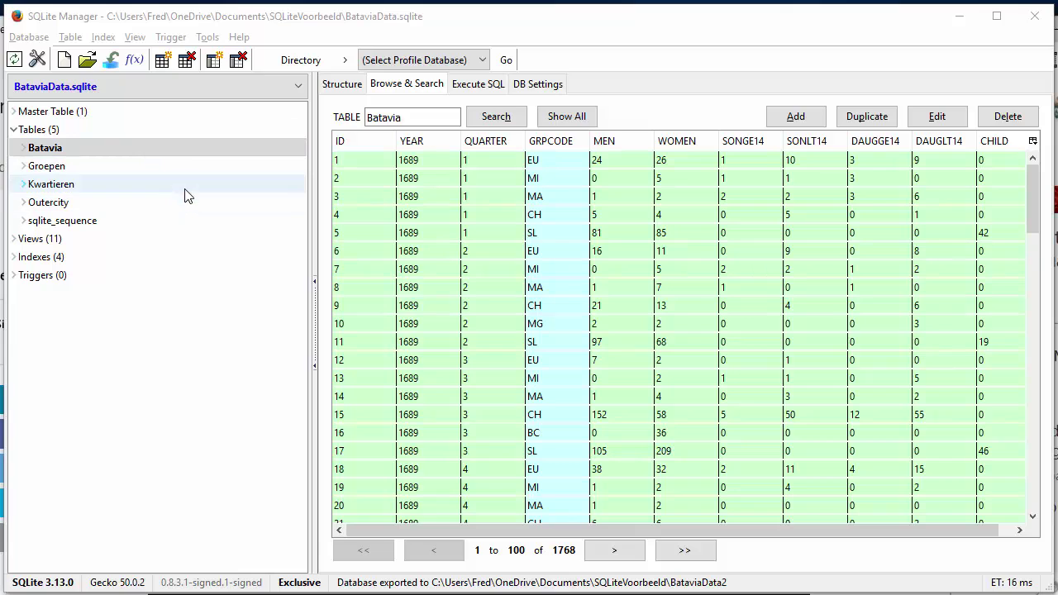
# Export the whole BataviaData database to an SQL file named BataviaTryout.sql in the SQLiteVoorbeeld folder
pyautogui.click(38, 39)
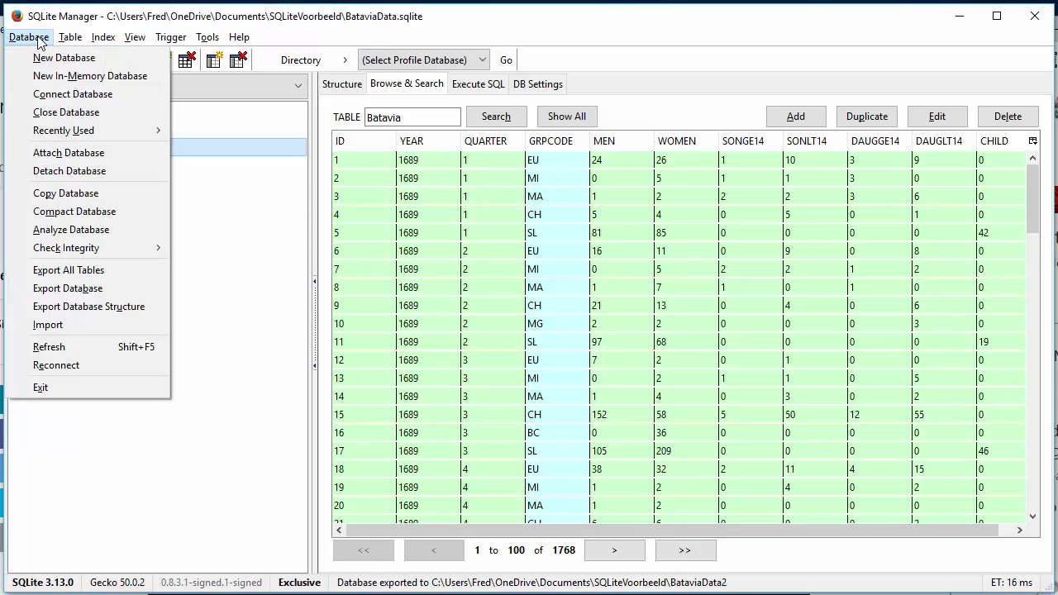
pyautogui.click(93, 289)
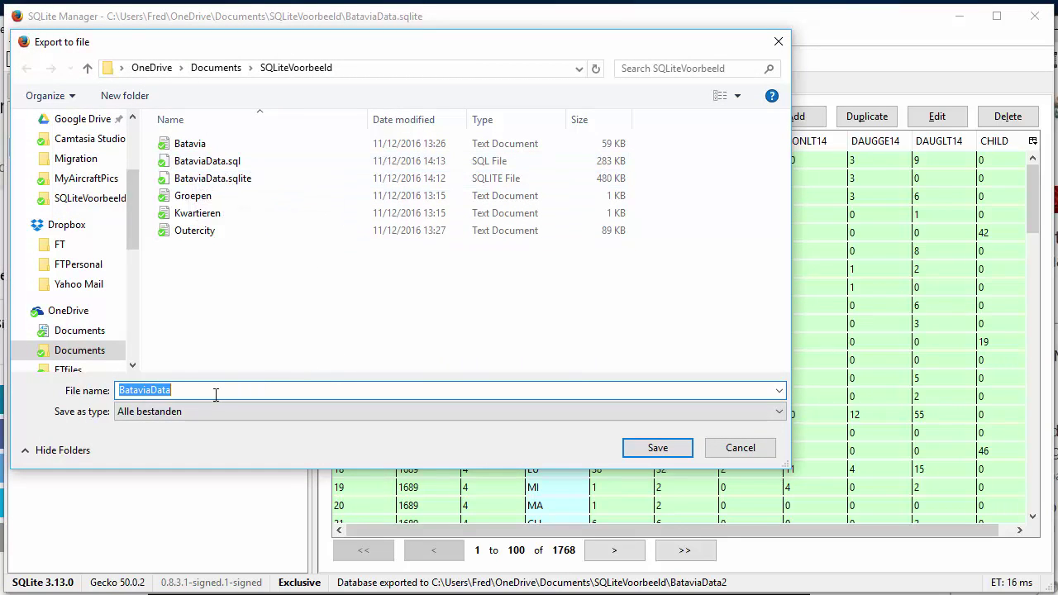
pyautogui.click(183, 390)
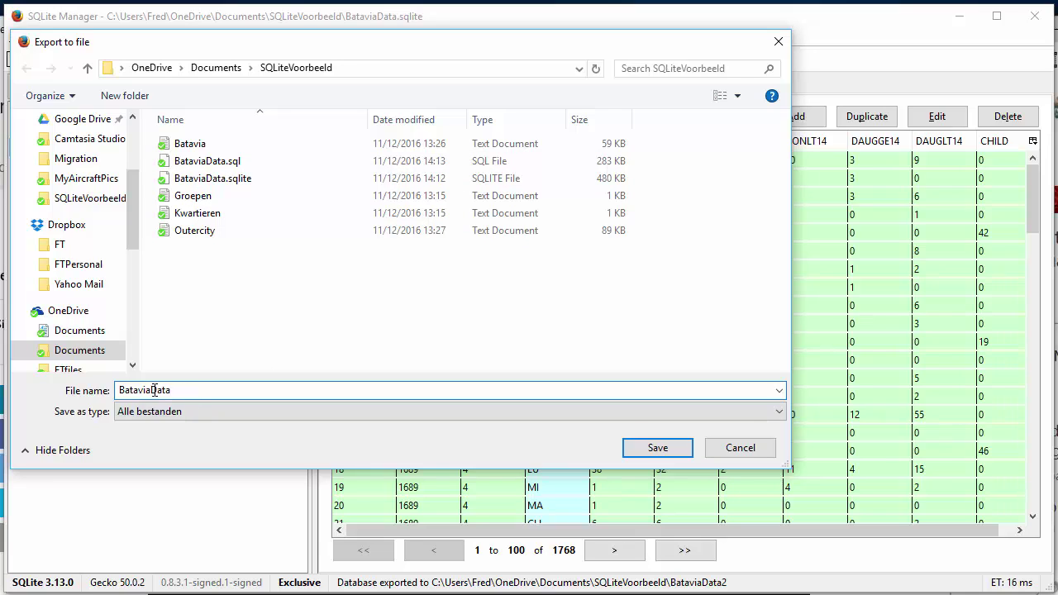
pyautogui.moveTo(153, 390); pyautogui.dragTo(187, 390)
pyautogui.write('Tryout.sql')
pyautogui.click(658, 448)
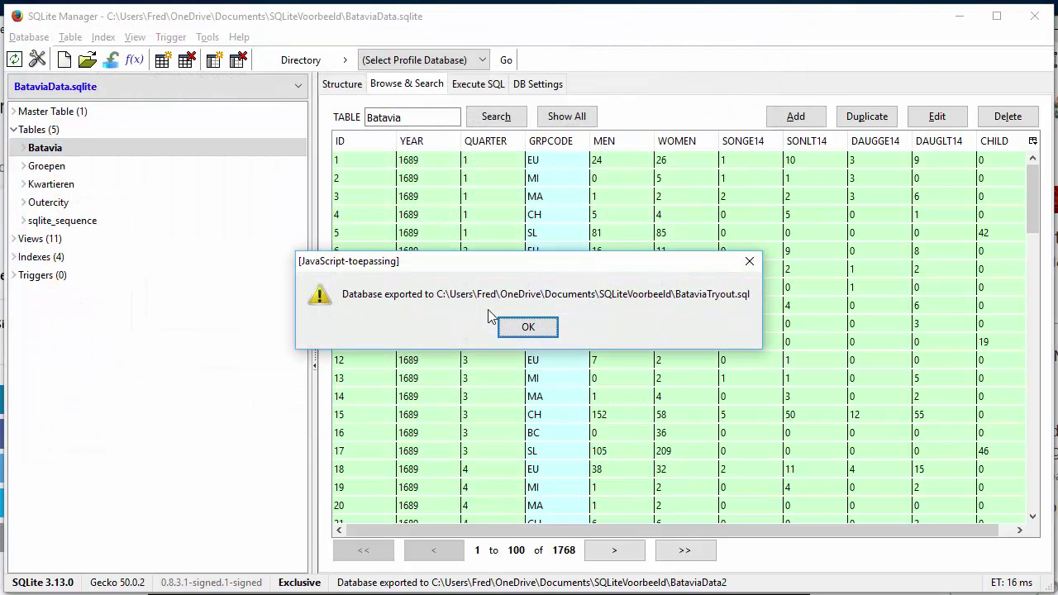
pyautogui.click(540, 330)
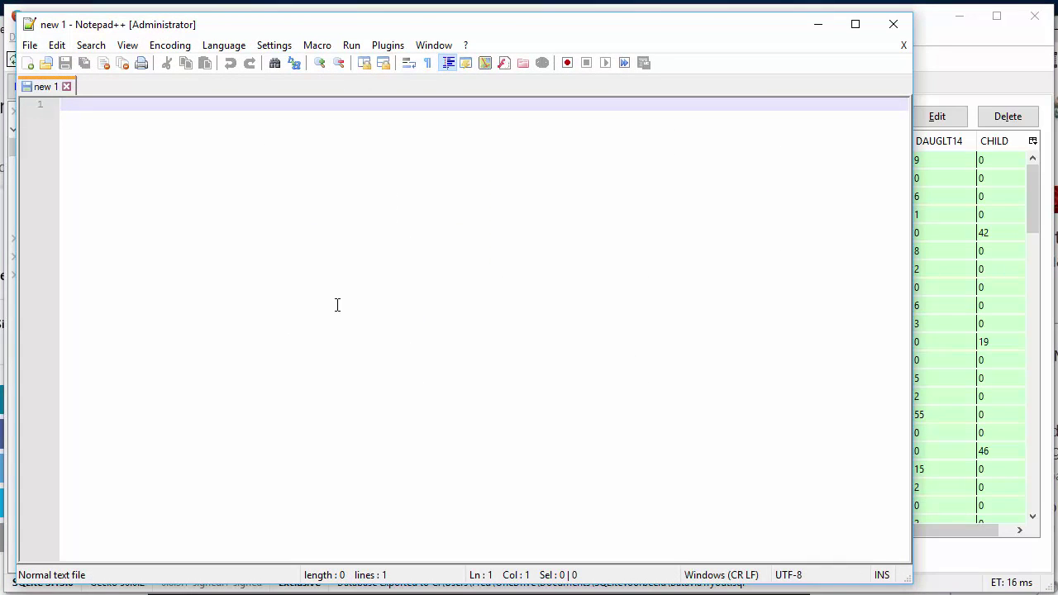
# Open the exported BataviaTryout.sql file from the SQLiteVoorbeeld folder in Notepad++
pyautogui.click(31, 45)
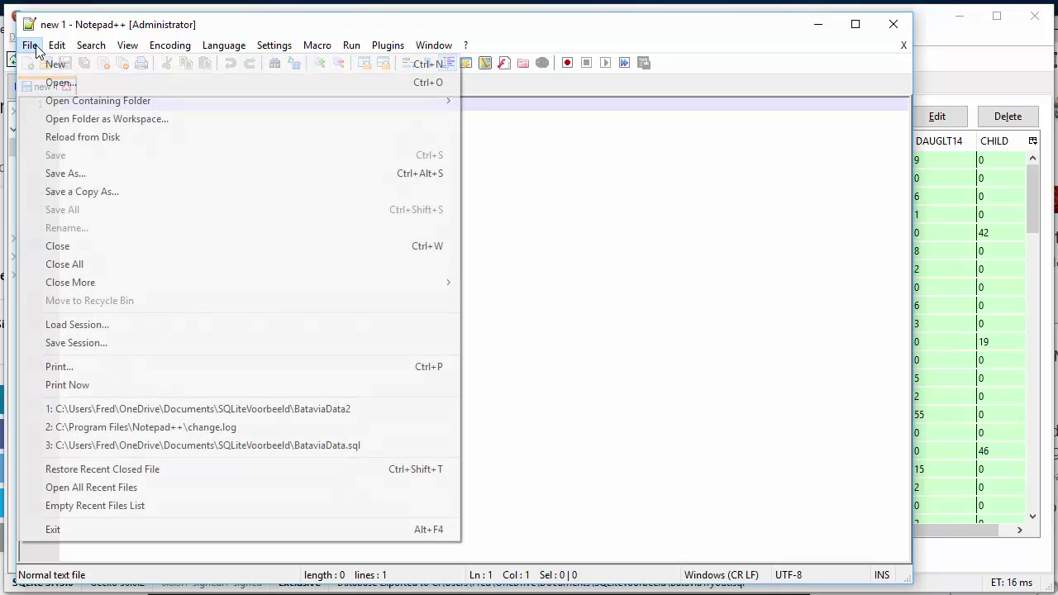
pyautogui.click(74, 84)
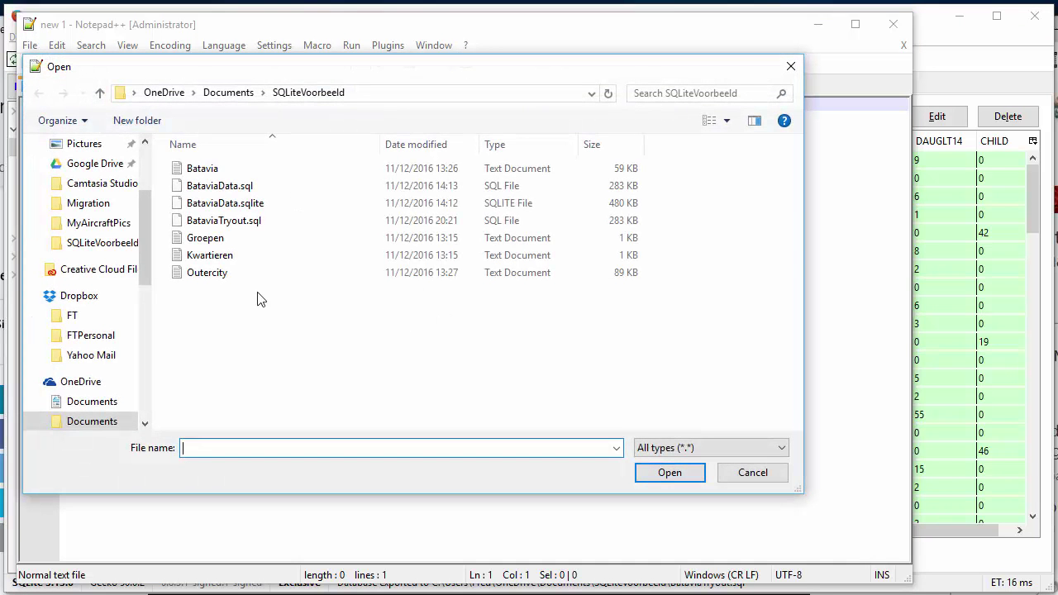
pyautogui.click(293, 220)
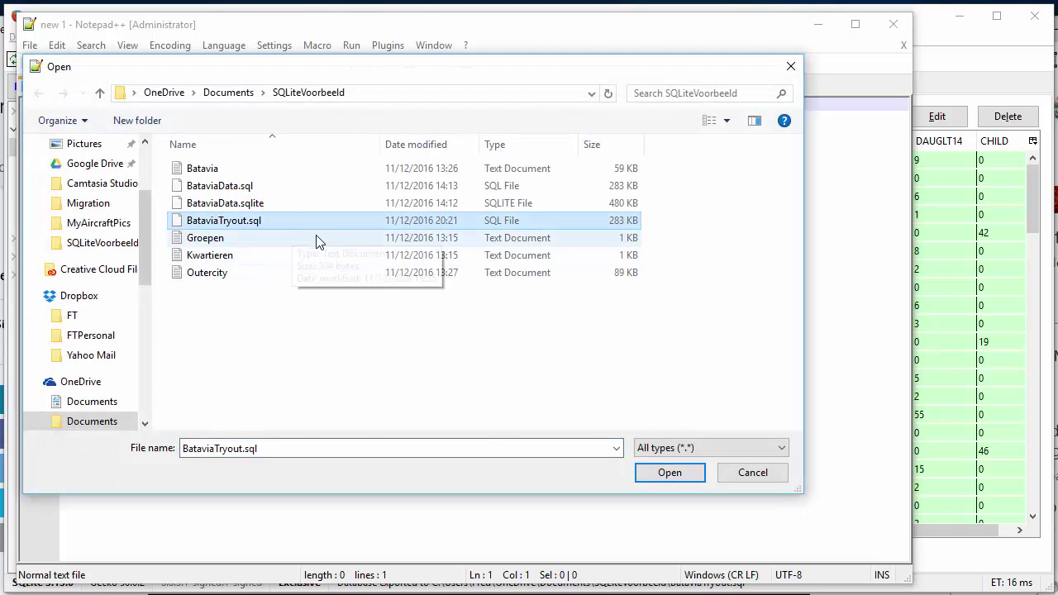
pyautogui.click(661, 473)
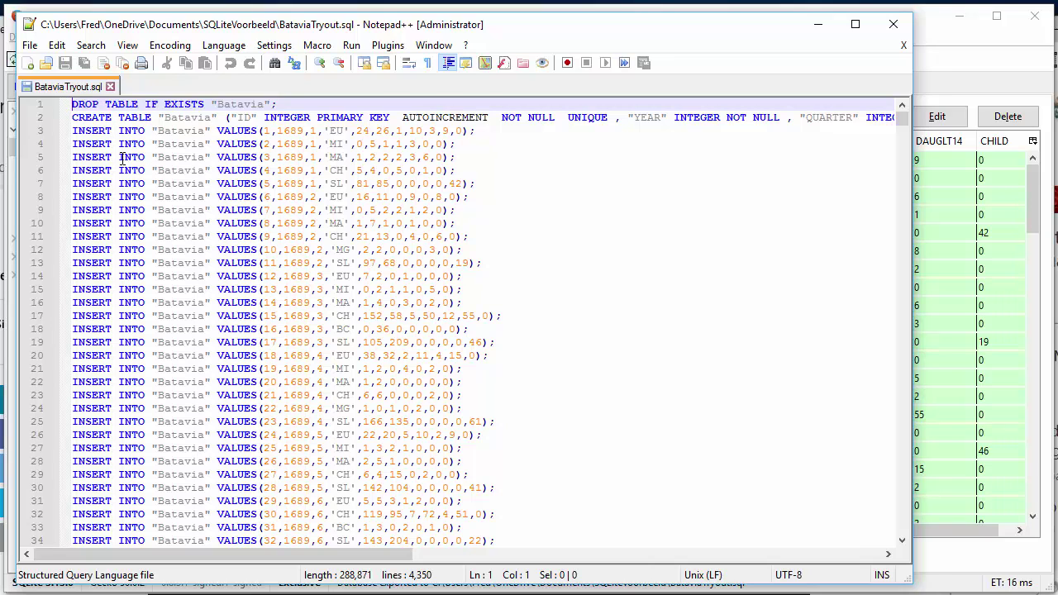
# Look through the exported SQL statements down to the end of the file, close it and return to SQLite Manager
pyautogui.scroll(-5, 122, 157)
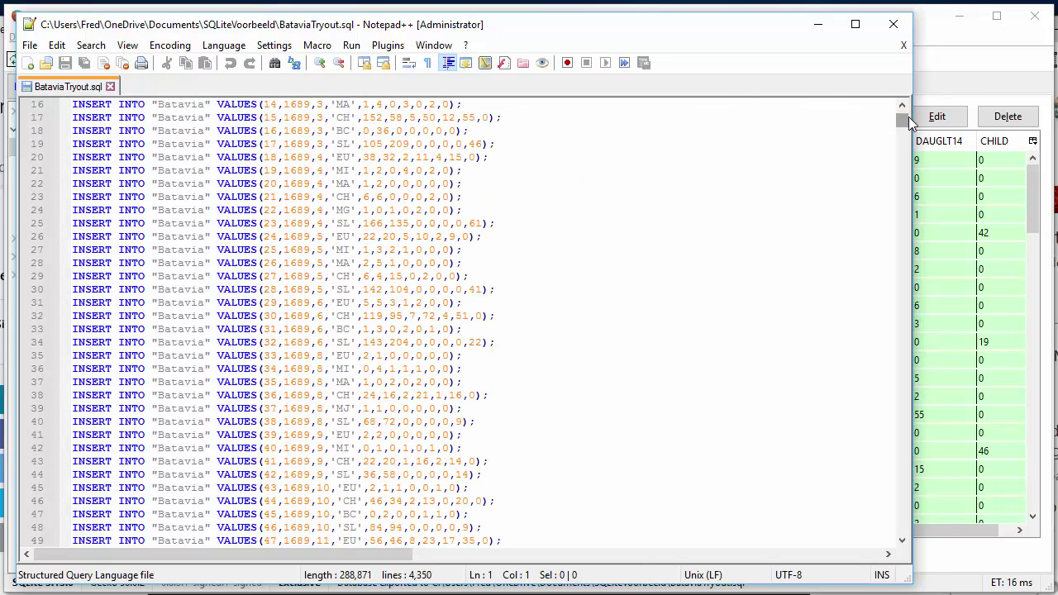
pyautogui.moveTo(905, 120); pyautogui.dragTo(909, 544)
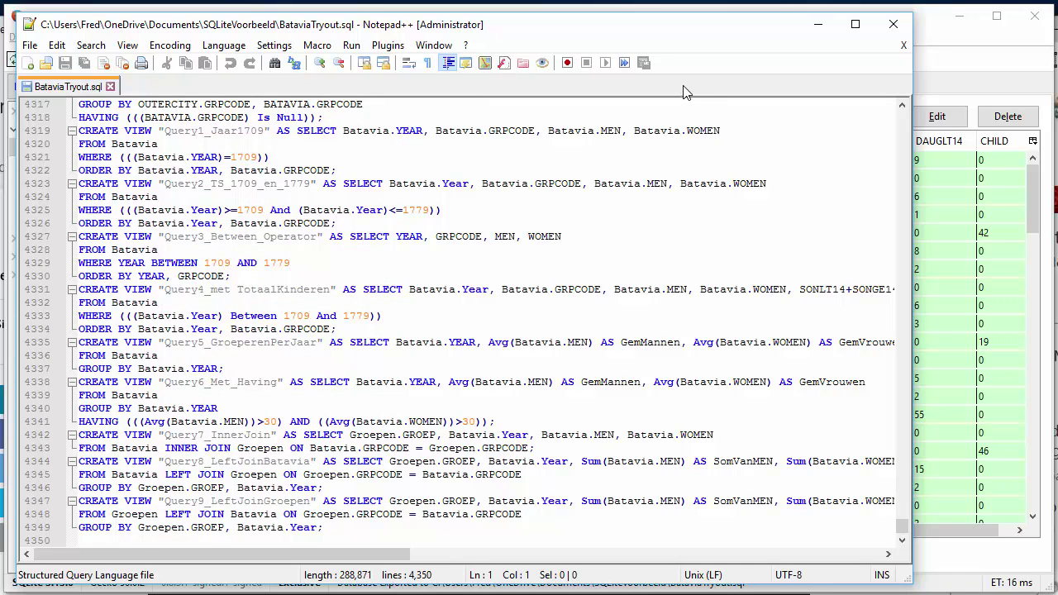
pyautogui.click(904, 44)
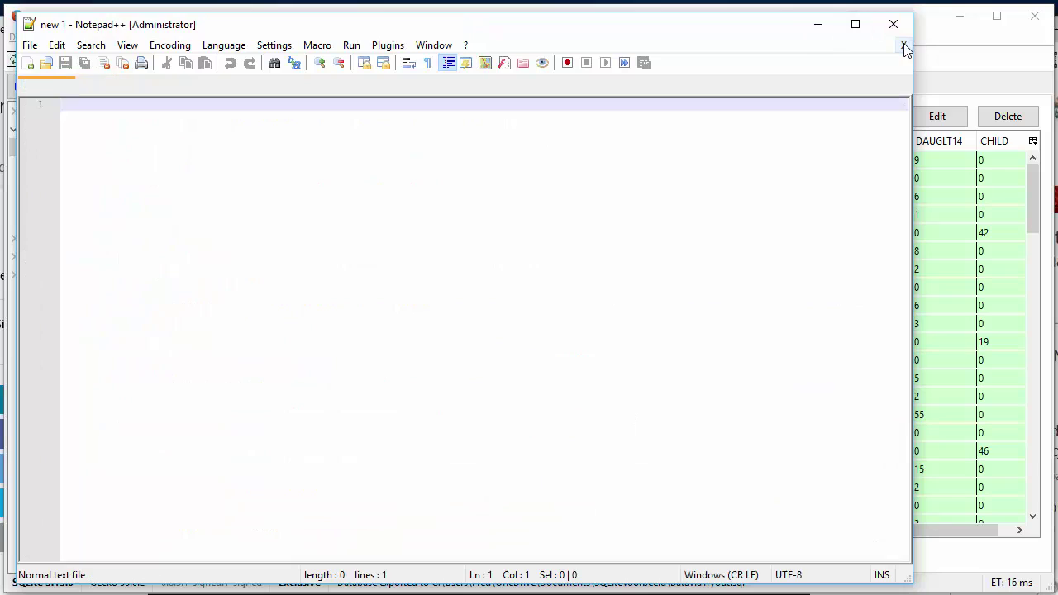
pyautogui.click(823, 24)
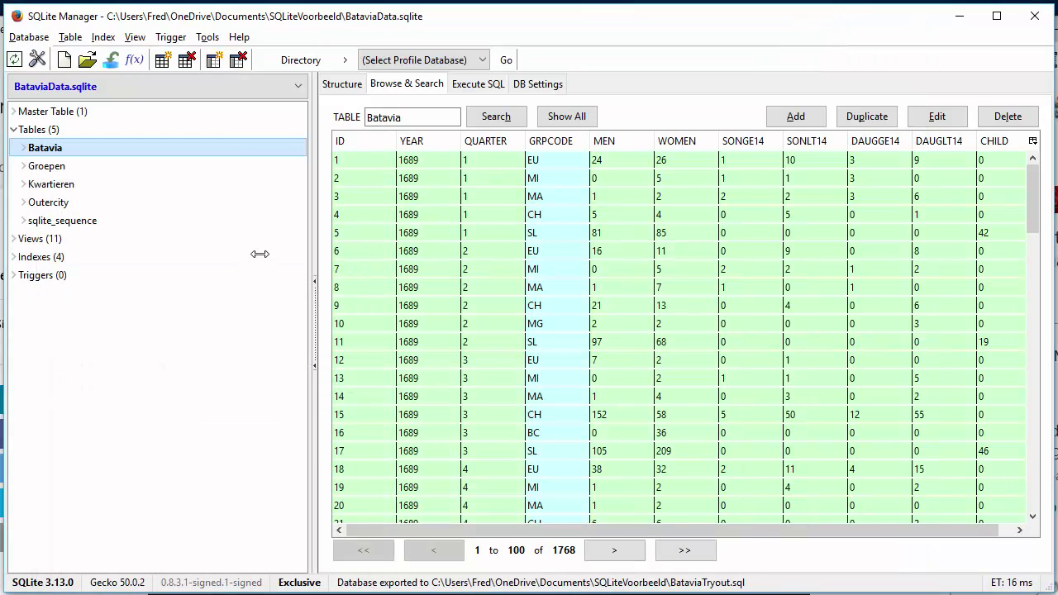
# Close the BataviaData database and create a new database named BataviaTryout
pyautogui.click(38, 41)
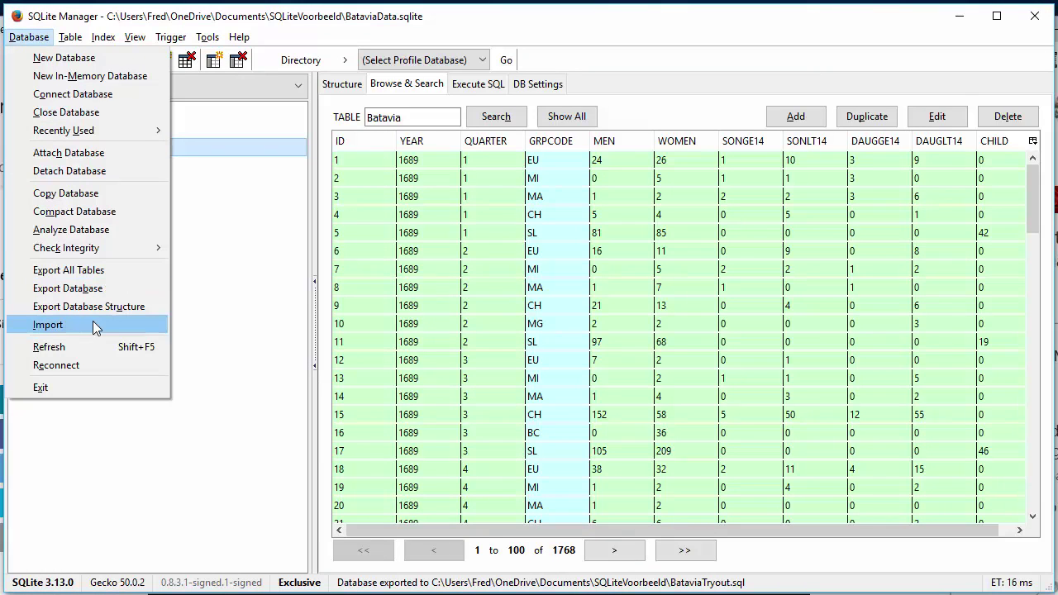
pyautogui.click(80, 114)
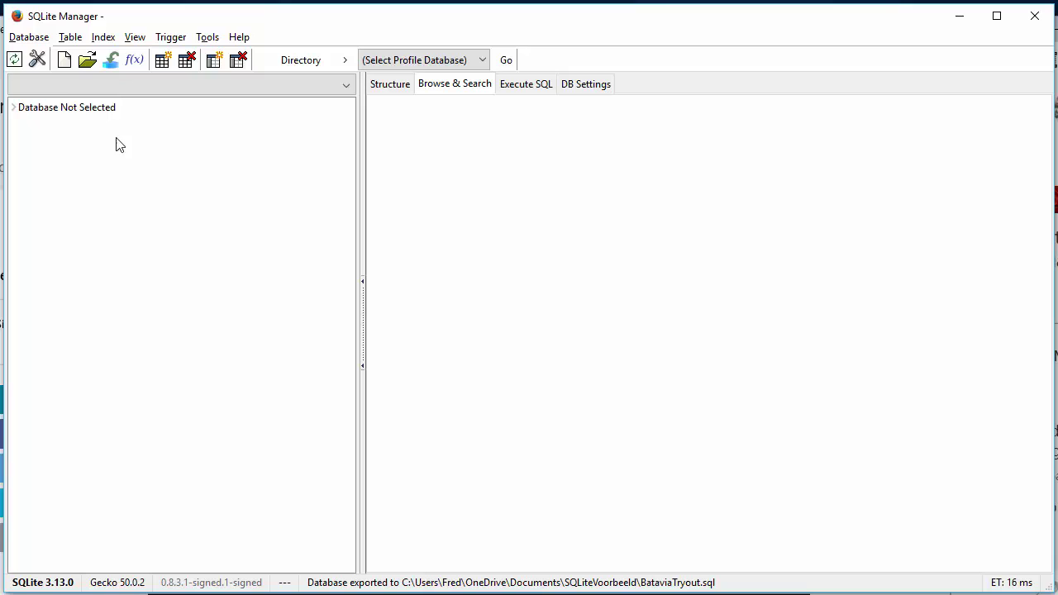
pyautogui.click(41, 39)
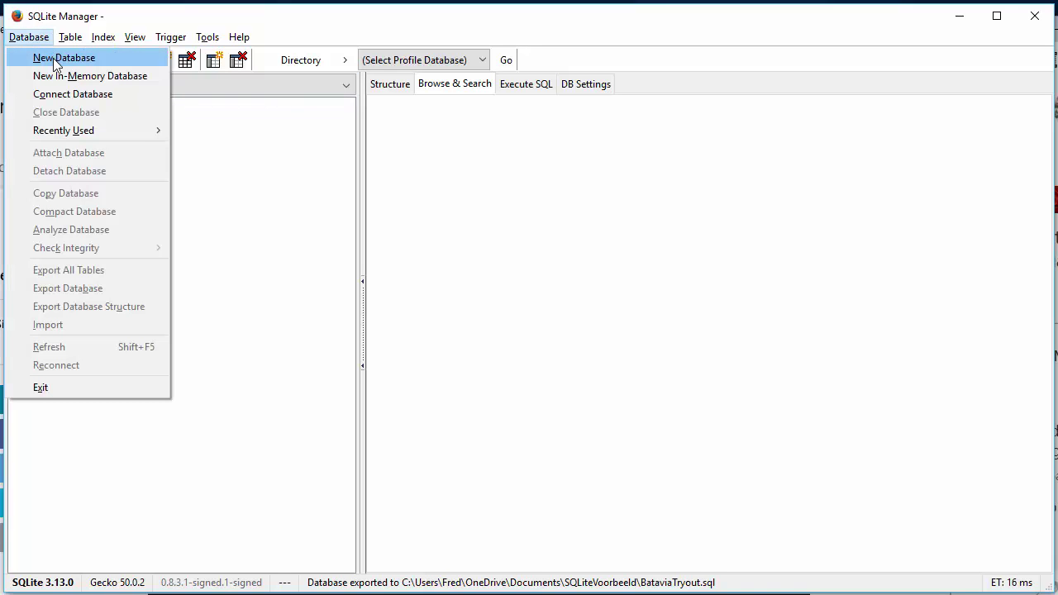
pyautogui.click(56, 61)
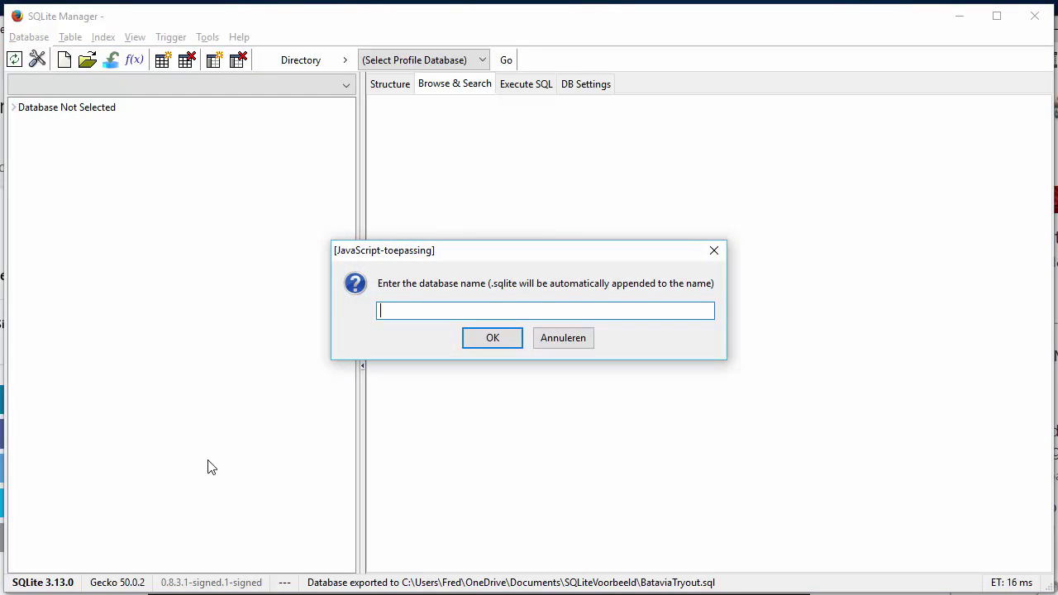
pyautogui.write('BataviaTryout')
pyautogui.click(488, 343)
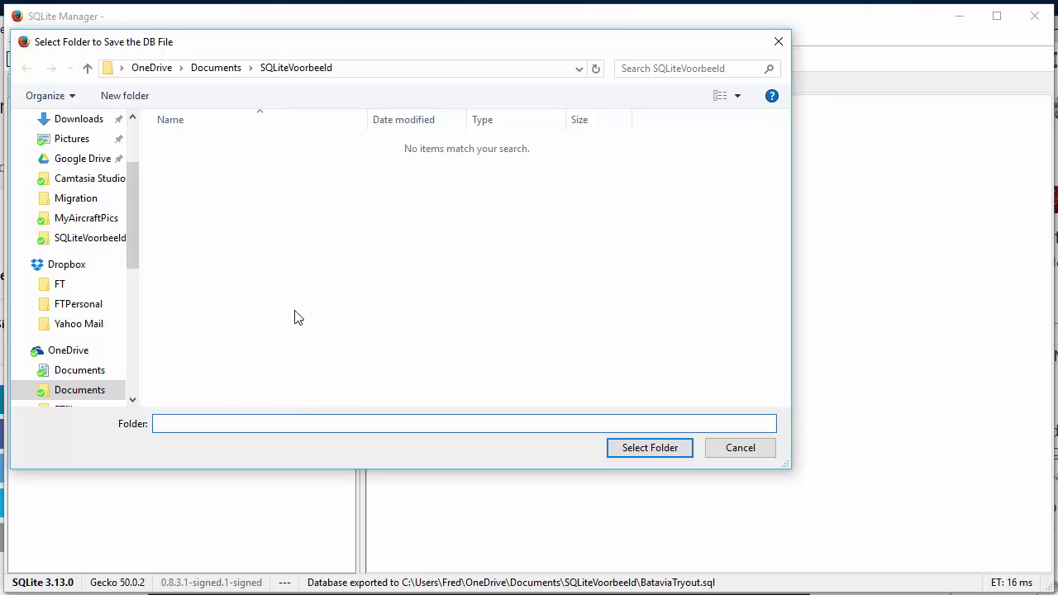
# Choose the SQLiteVoorbeeld folder within Documents as the save location for the new database file
pyautogui.click(220, 70)
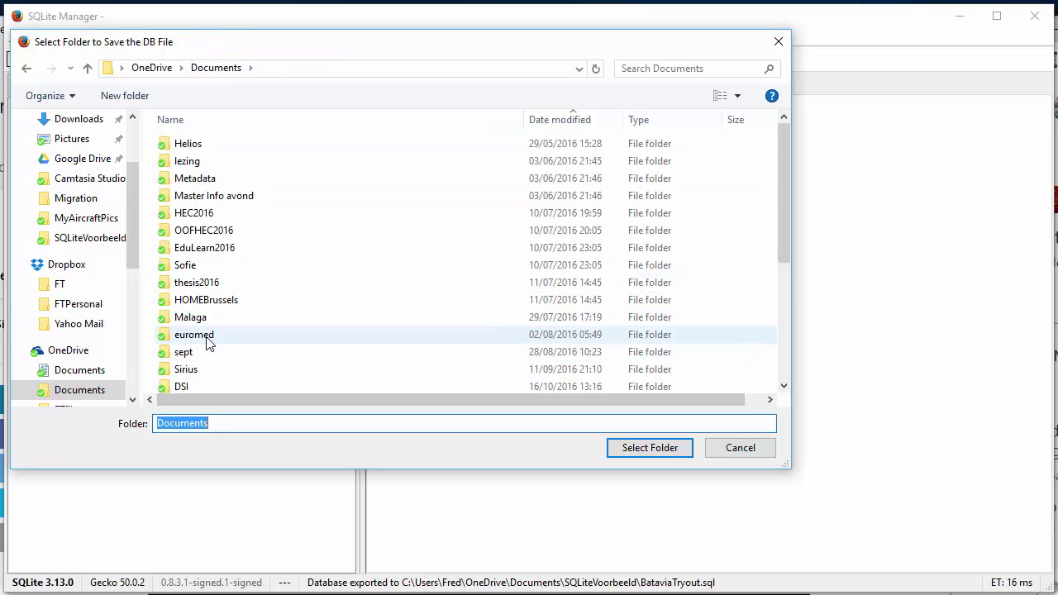
pyautogui.scroll(-3, 207, 347)
pyautogui.scroll(-2, 208, 357)
pyautogui.click(207, 382)
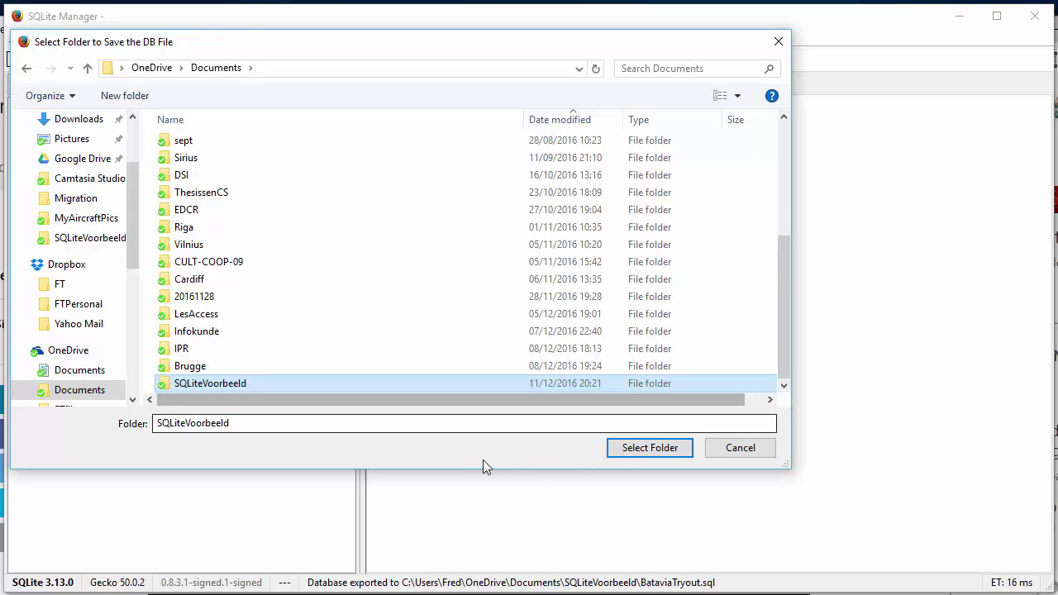
pyautogui.click(631, 452)
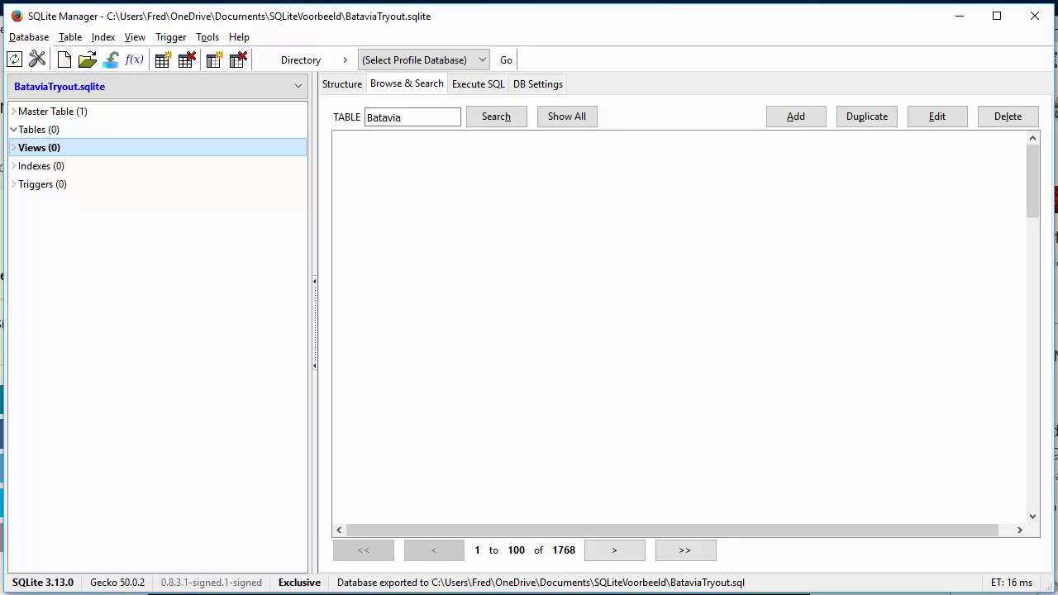
# Start an import into the new database and select BataviaTryout.sql as its source, listing all file types
pyautogui.click(36, 41)
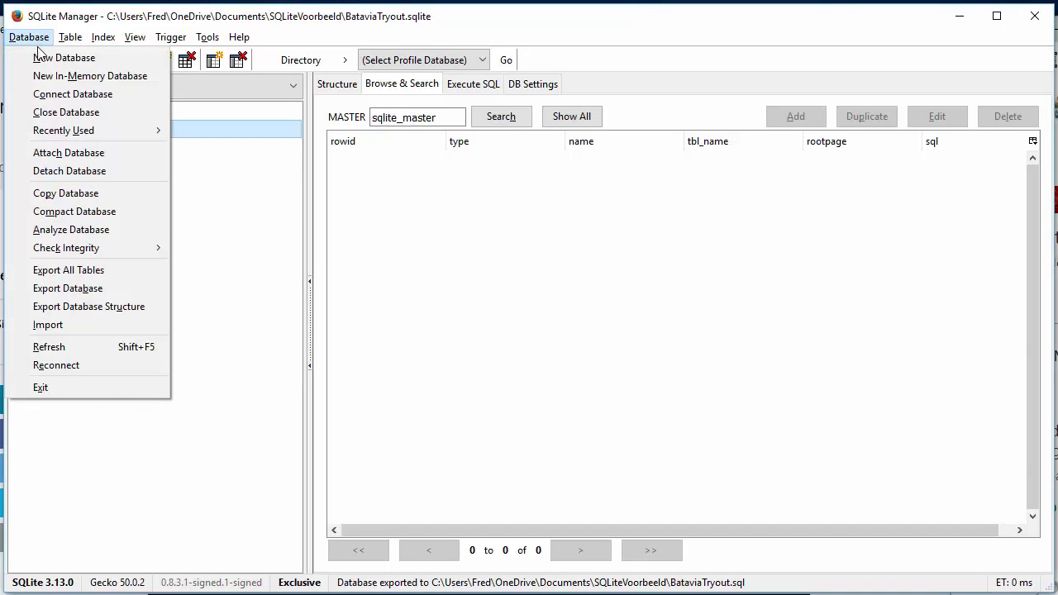
pyautogui.click(72, 326)
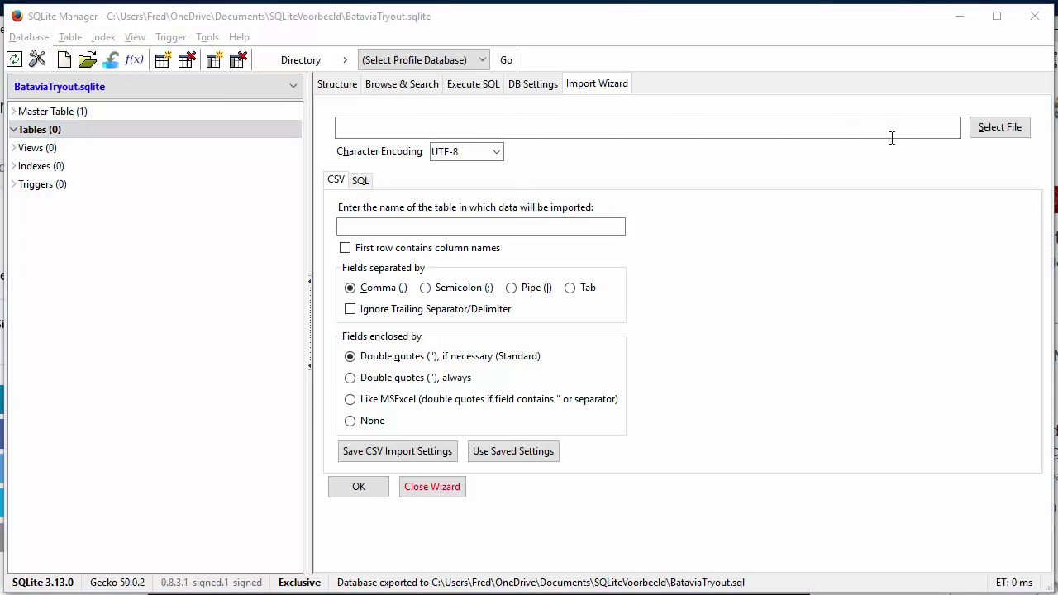
pyautogui.click(1000, 127)
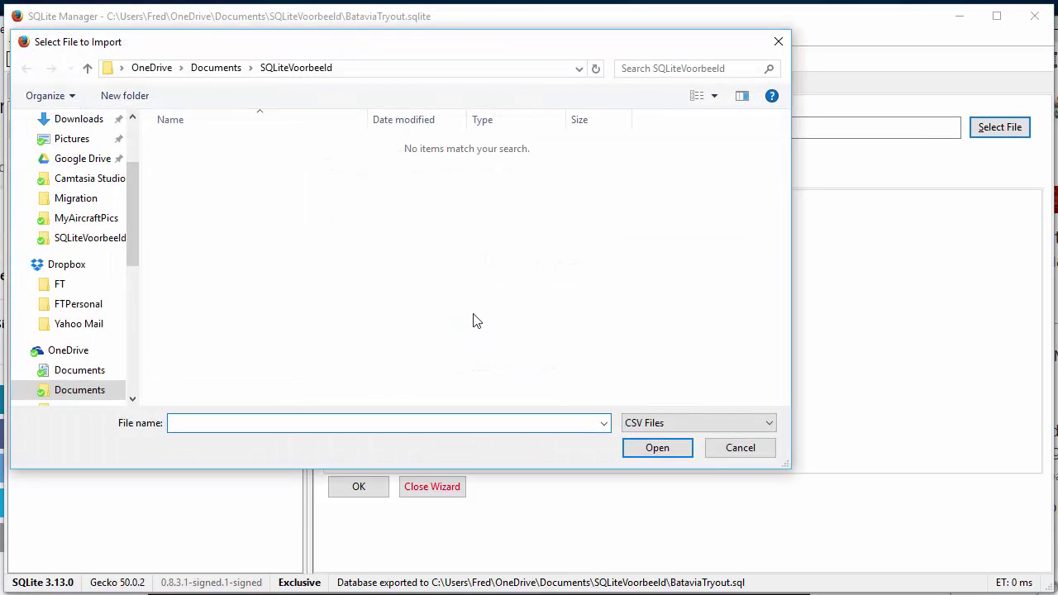
pyautogui.click(772, 422)
pyautogui.click(678, 453)
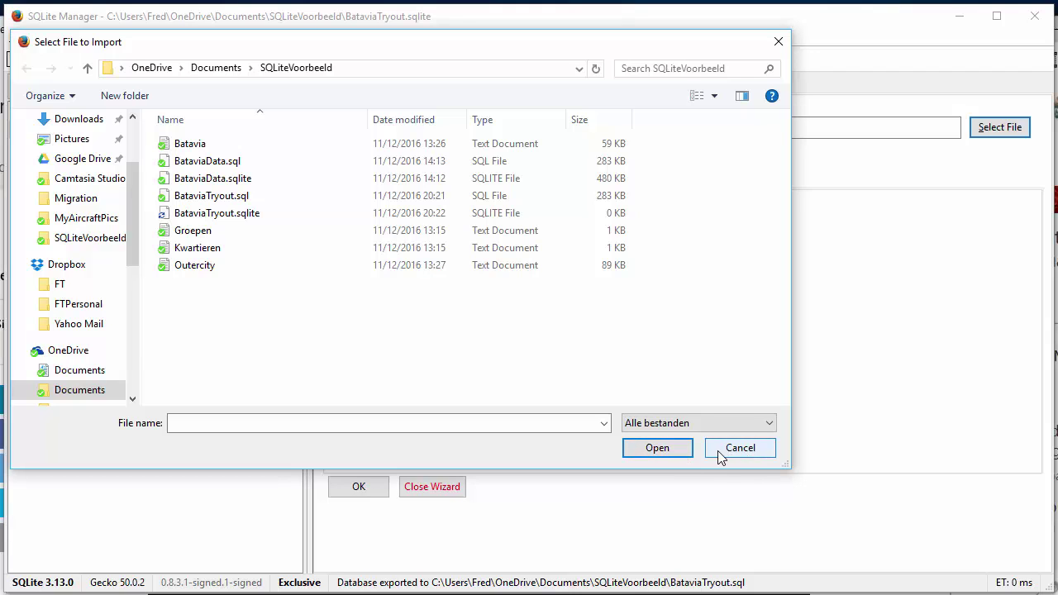
pyautogui.click(208, 200)
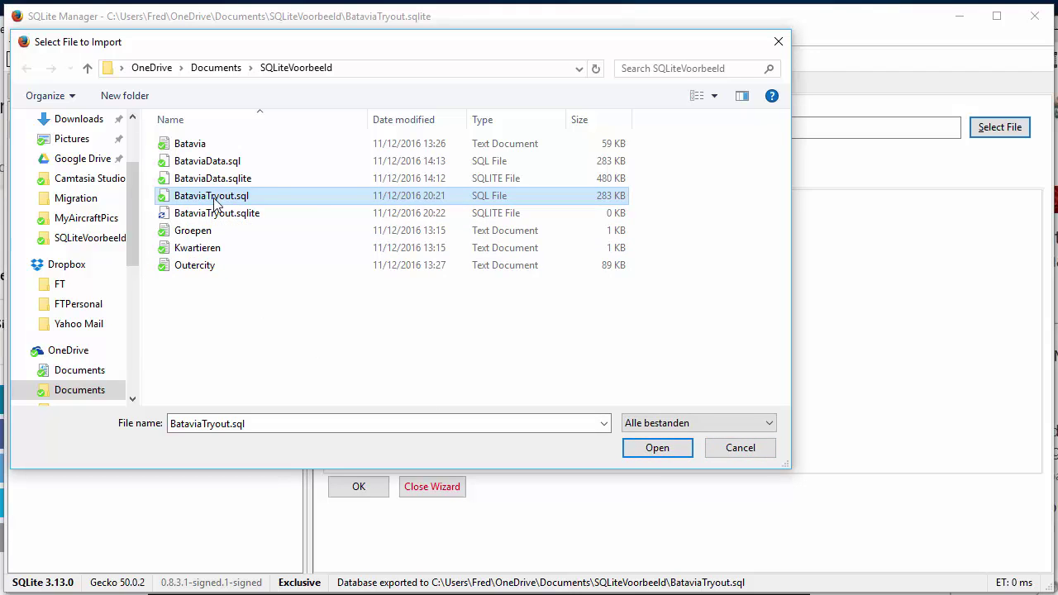
pyautogui.click(656, 449)
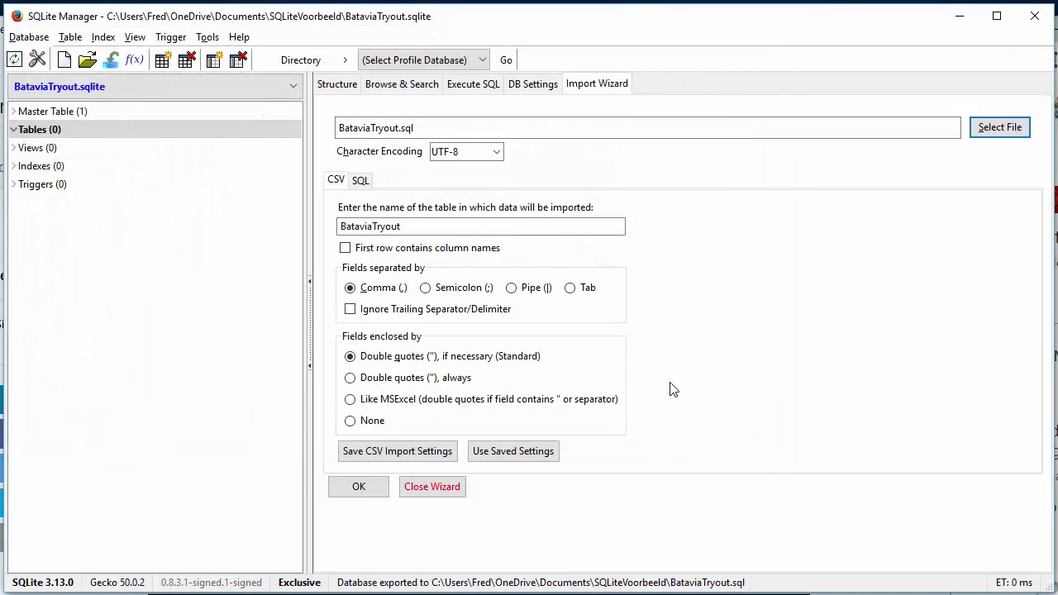
# Import the selected file as SQL without BEGIN TRANSACTION/COMMIT statements and confirm executing its statements
pyautogui.click(361, 180)
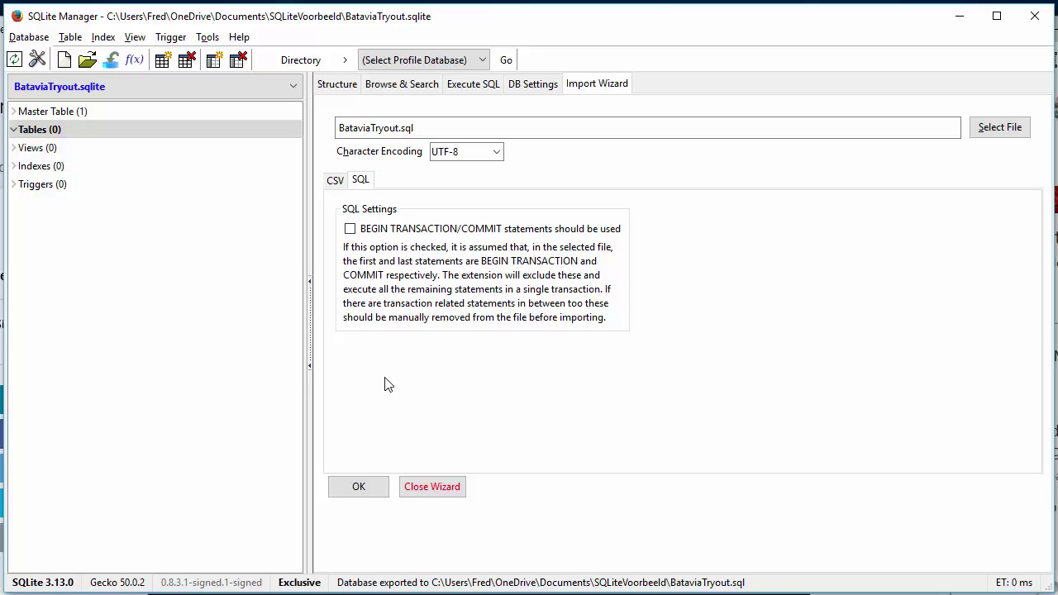
pyautogui.click(357, 487)
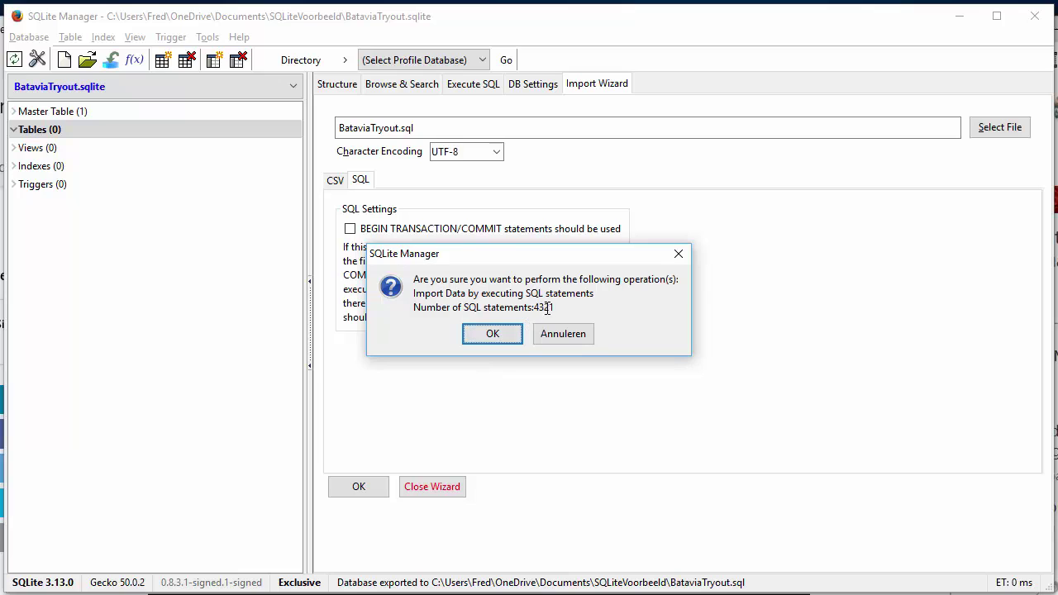
pyautogui.click(506, 337)
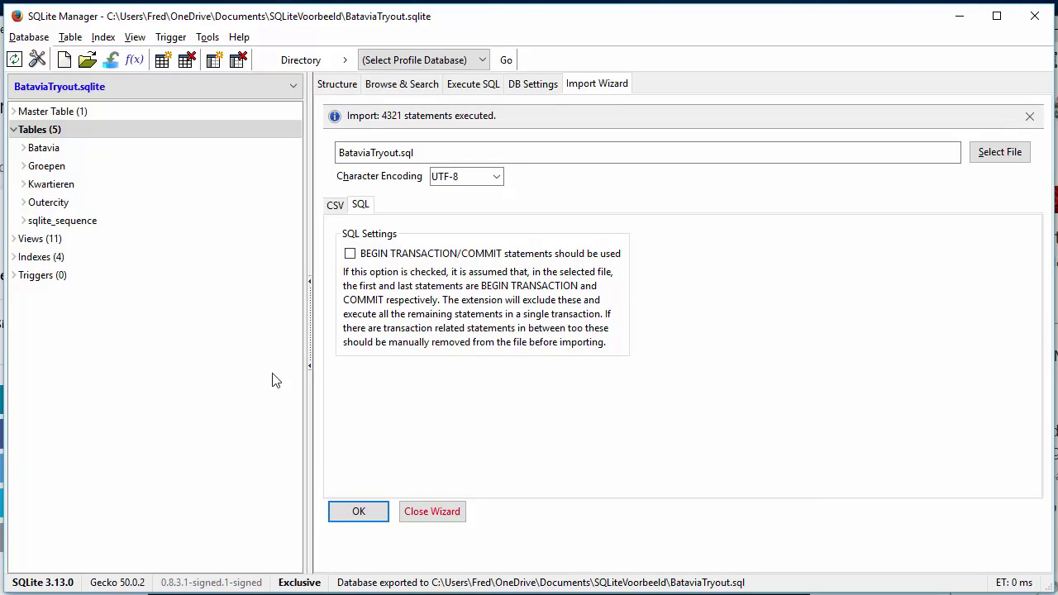
# Browse the records of the imported Batavia table to check its data
pyautogui.click(27, 149)
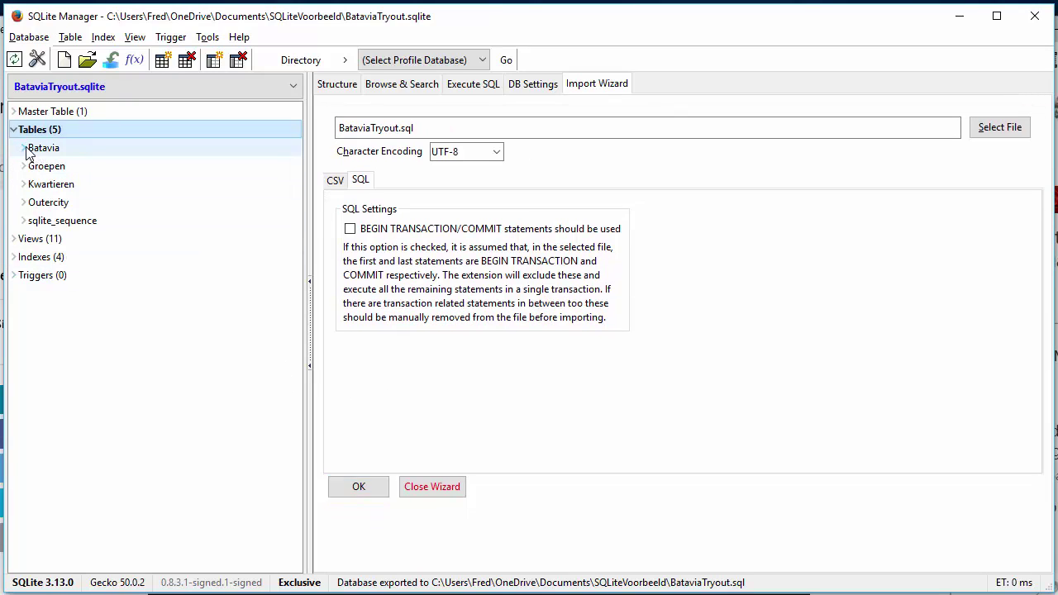
pyautogui.doubleClick(52, 149)
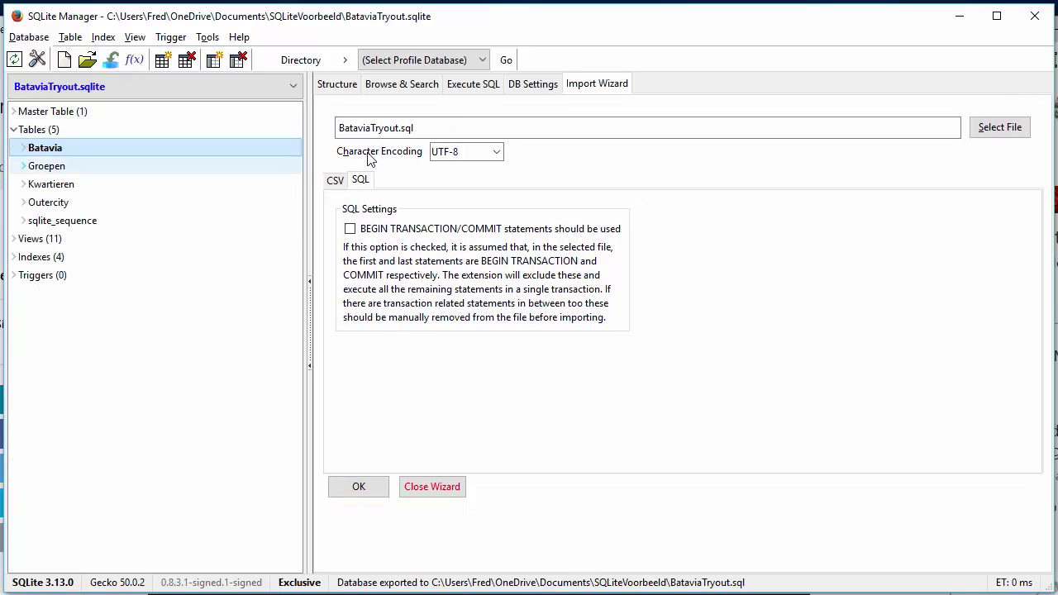
pyautogui.click(338, 84)
pyautogui.click(404, 85)
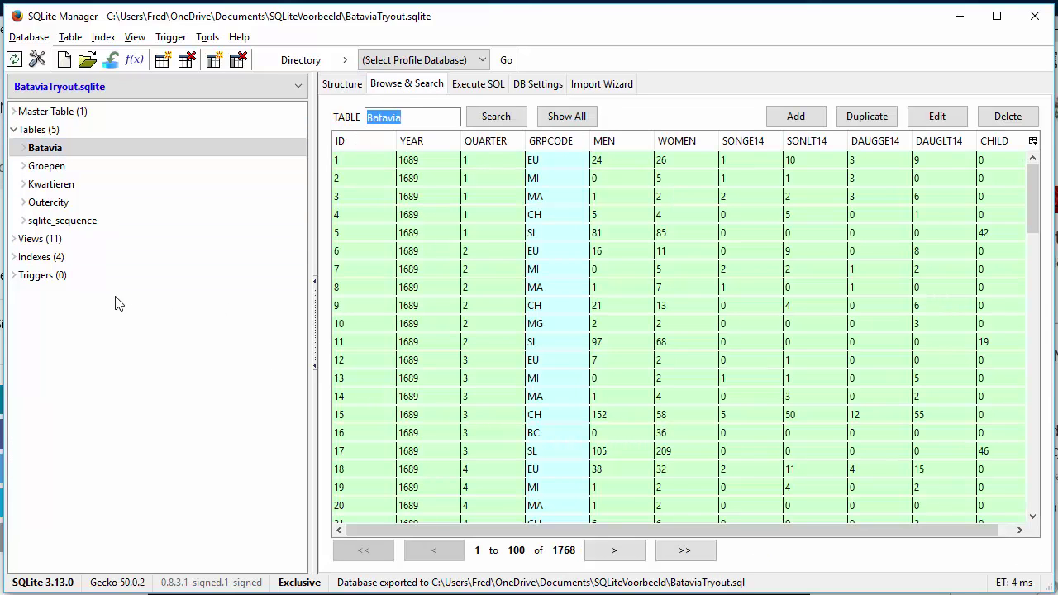
# Expand the imported views and inspect the records of Query4_met TotaalKinderen
pyautogui.click(19, 246)
pyautogui.click(14, 239)
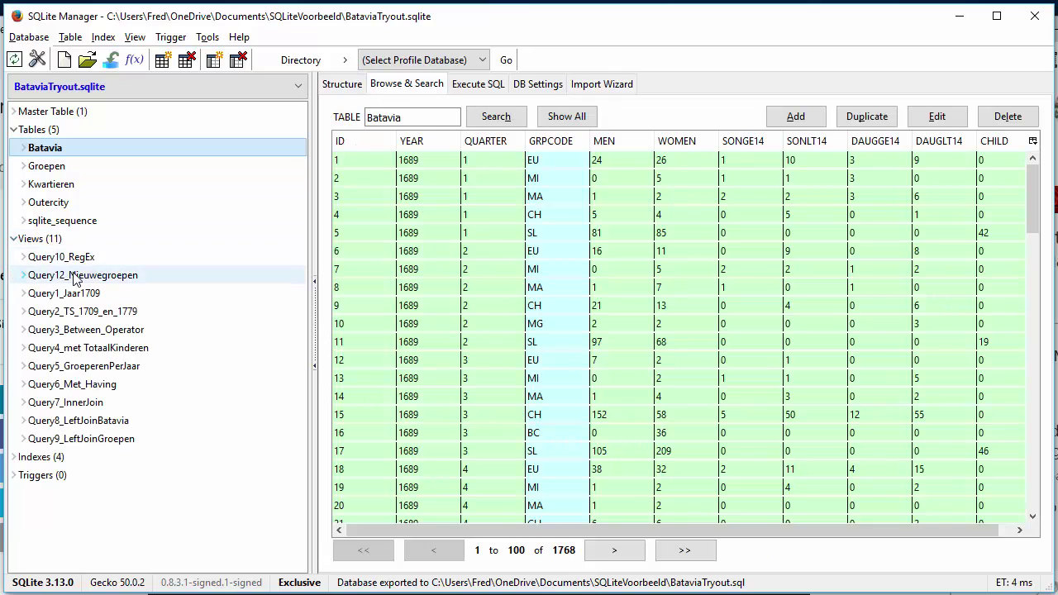
pyautogui.click(59, 257)
pyautogui.click(100, 348)
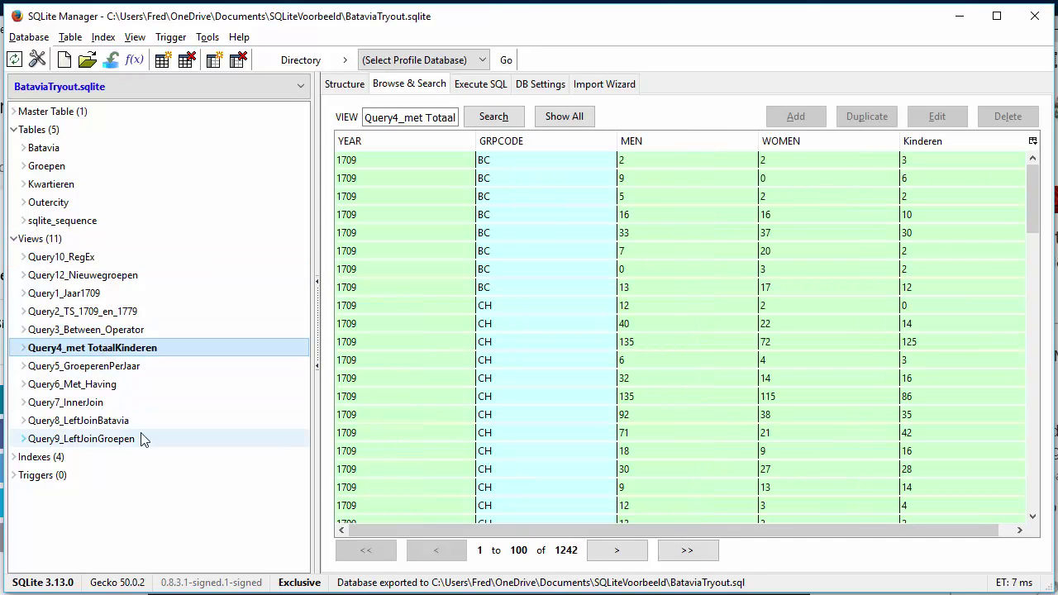